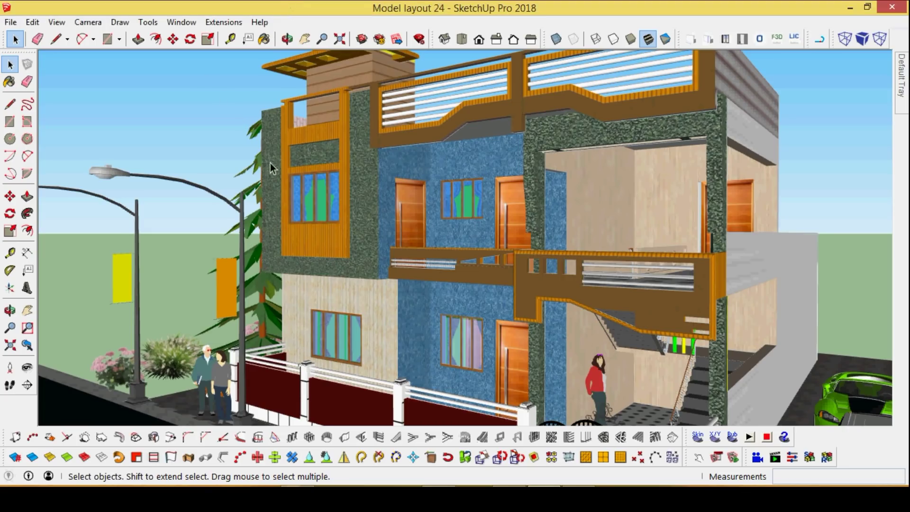
Step: Zoom out until the whole street, cars and people around the house are visible
scroll(249, 209, "down", 3)
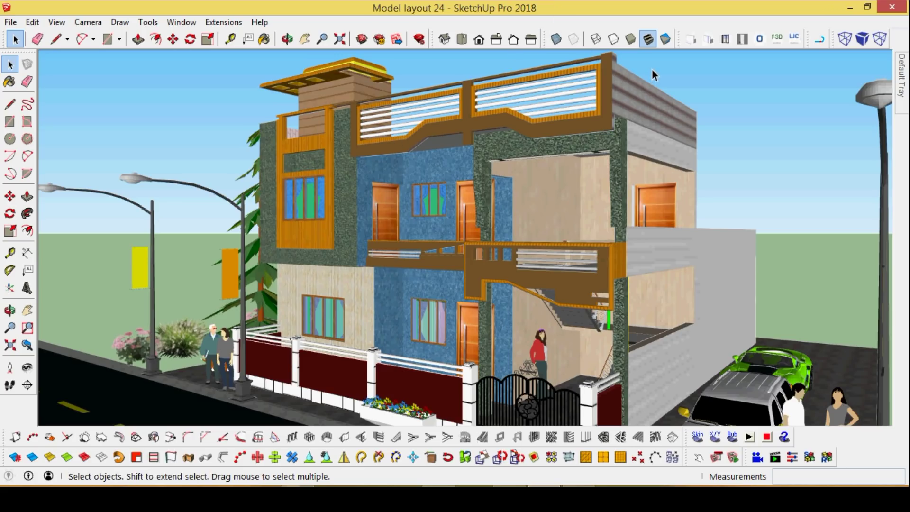
Step: Orbit the house from a straight front view to an angled view of its left side
scroll(717, 100, "down", 3)
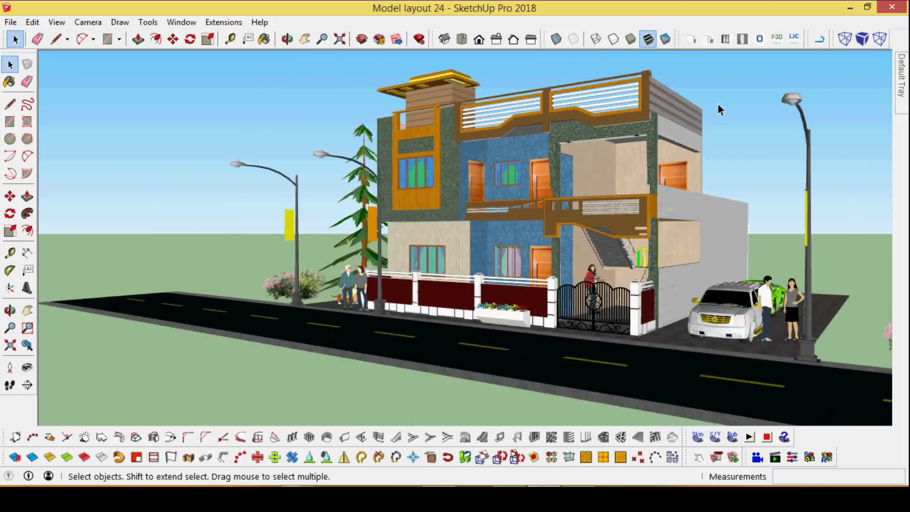
scroll(774, 111, "up", 2)
scroll(773, 112, "down", 2)
middle_click_drag(655, 197, 758, 180)
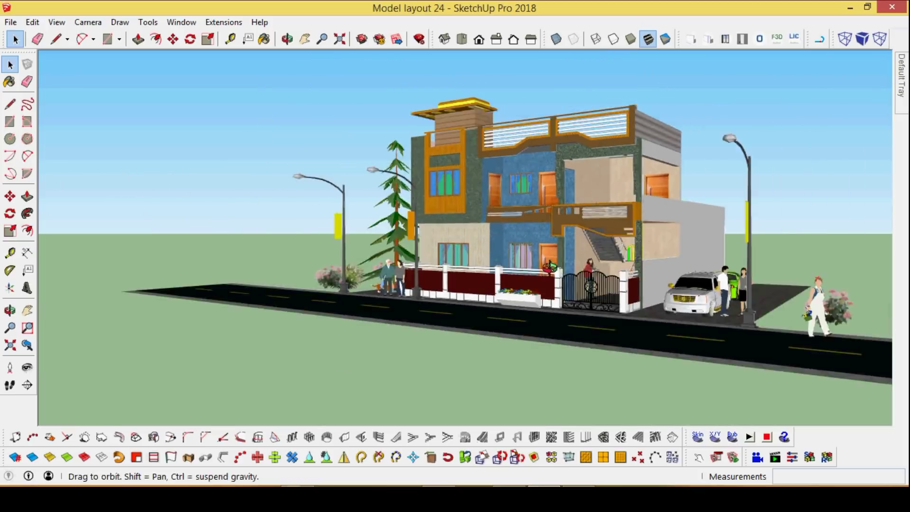
middle_click_drag(545, 123, 631, 123)
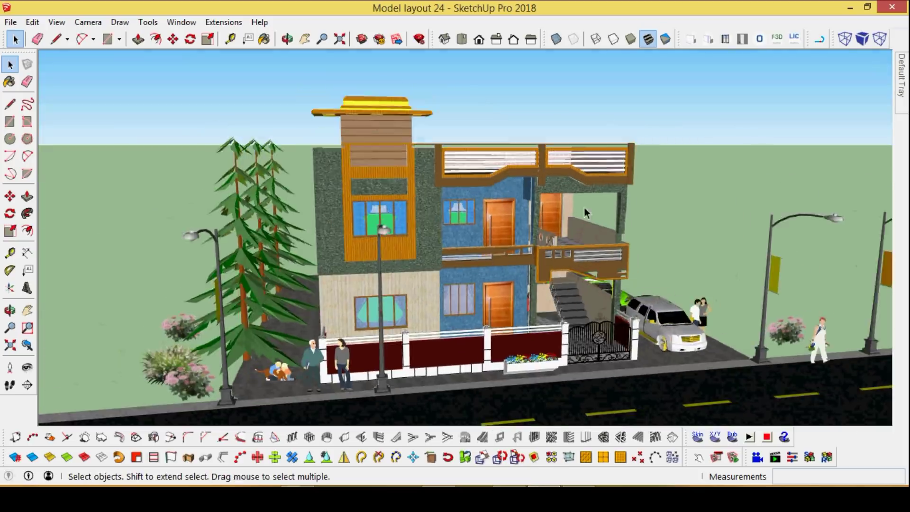
key("o")
scroll(676, 228, "up", 3)
key("space")
middle_click_drag(370, 285, 368, 274)
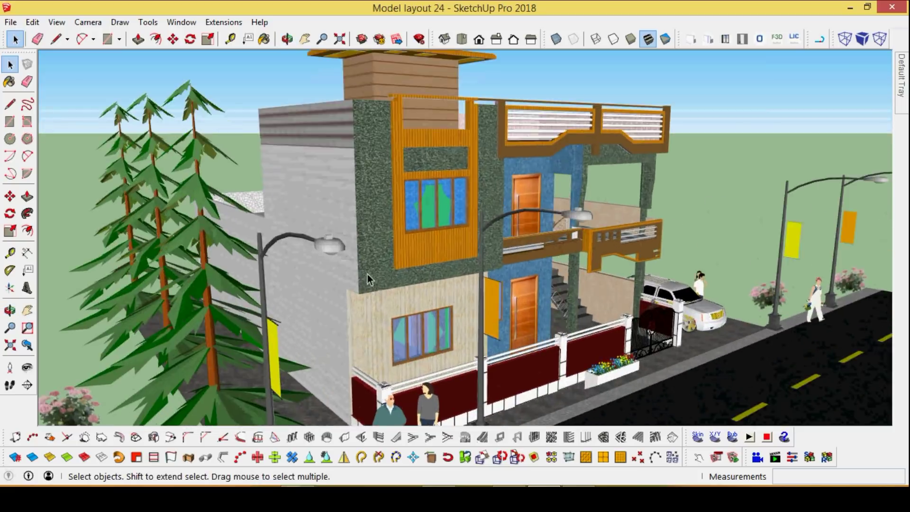
mouse_move(371, 236)
middle_mouse_down()
mouse_move(540, 232)
mouse_move(615, 271)
mouse_move(502, 265)
mouse_move(503, 237)
mouse_move(578, 252)
middle_mouse_up()
Step: Swing round to a frontal angle, a wide view along the street, then a higher view
scroll(499, 266, "up", 3)
scroll(499, 267, "down", 5)
scroll(506, 230, "up", 4)
scroll(505, 265, "down", 2)
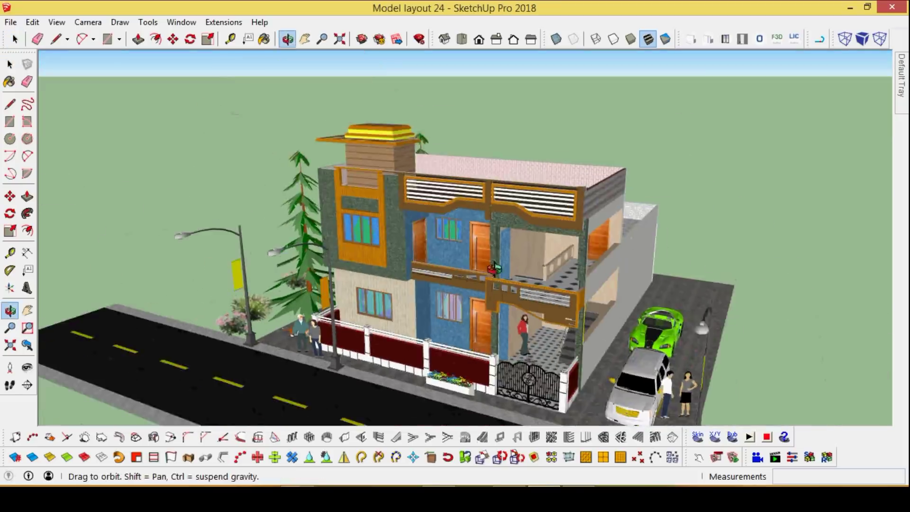
middle_click_drag(505, 265, 660, 207)
scroll(567, 232, "up", 3)
scroll(566, 231, "down", 3)
middle_click_drag(569, 235, 476, 290)
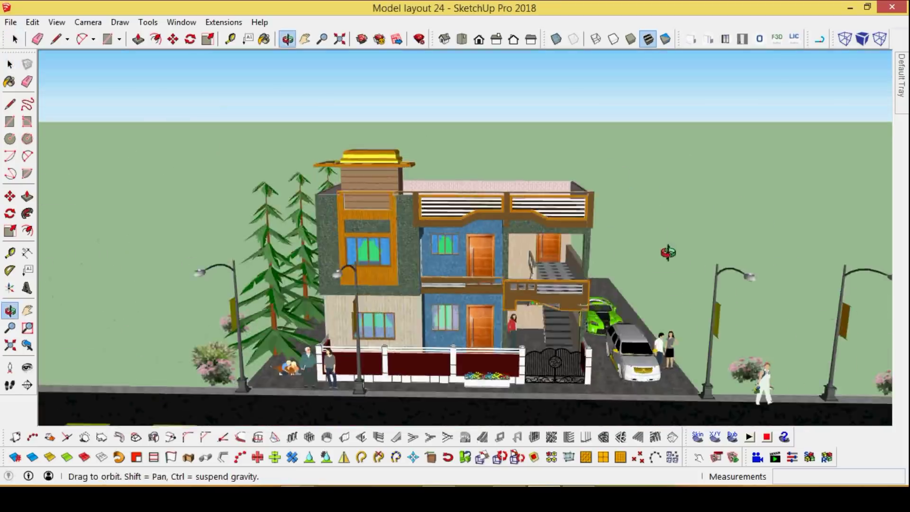
scroll(524, 293, "up", 2)
scroll(525, 294, "down", 3)
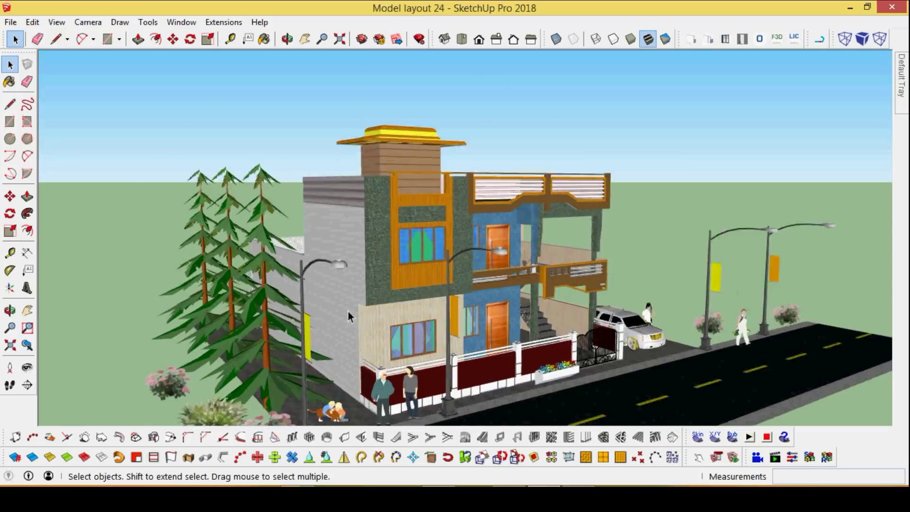
mouse_move(347, 312)
middle_mouse_down()
mouse_move(393, 311)
mouse_move(477, 255)
middle_mouse_up()
scroll(399, 308, "up", 3)
scroll(477, 255, "down", 3)
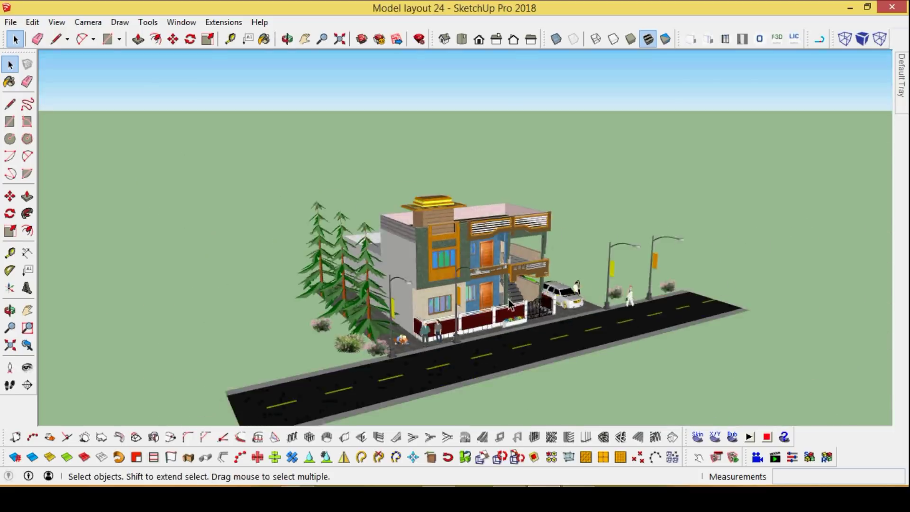
scroll(509, 299, "up", 3)
mouse_move(508, 299)
middle_mouse_down()
mouse_move(445, 293)
mouse_move(481, 244)
mouse_move(470, 318)
mouse_move(521, 198)
middle_mouse_up()
Step: Zoom and orbit down to a close eye-level corner view of the house with sky showing
scroll(481, 244, "down", 3)
scroll(505, 327, "up", 4)
scroll(504, 327, "down", 3)
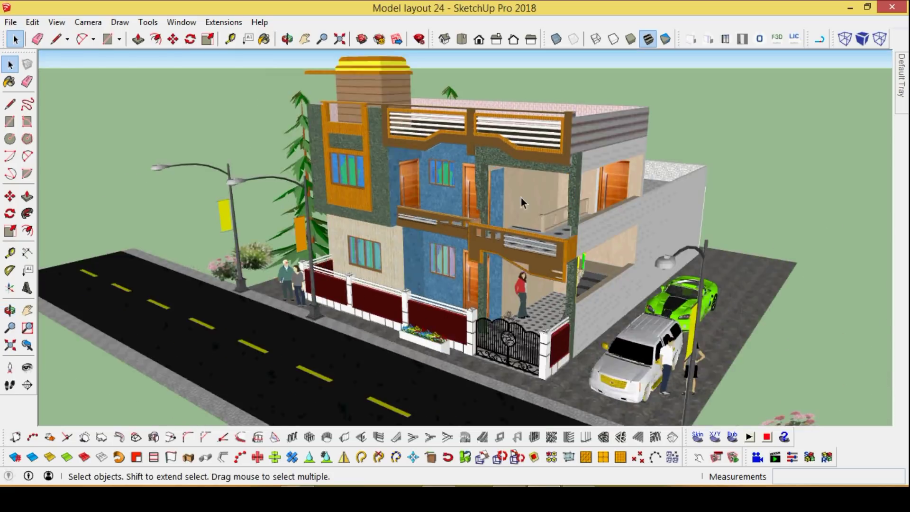
scroll(521, 198, "up", 2)
scroll(521, 195, "up", 2)
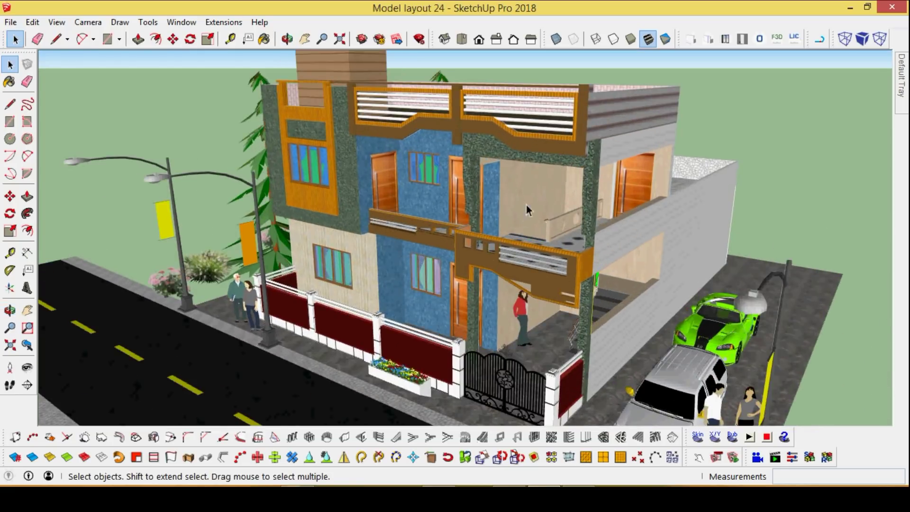
scroll(526, 205, "down", 2)
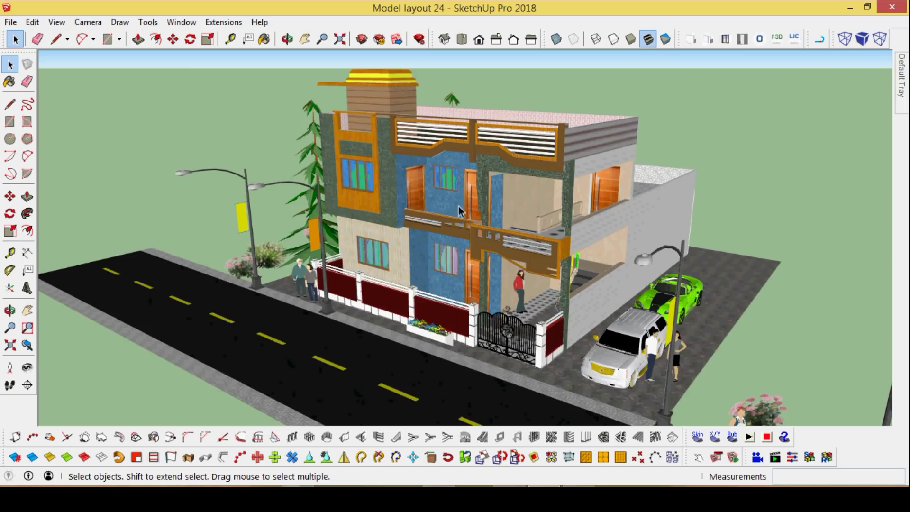
scroll(506, 189, "down", 1)
scroll(505, 188, "up", 3)
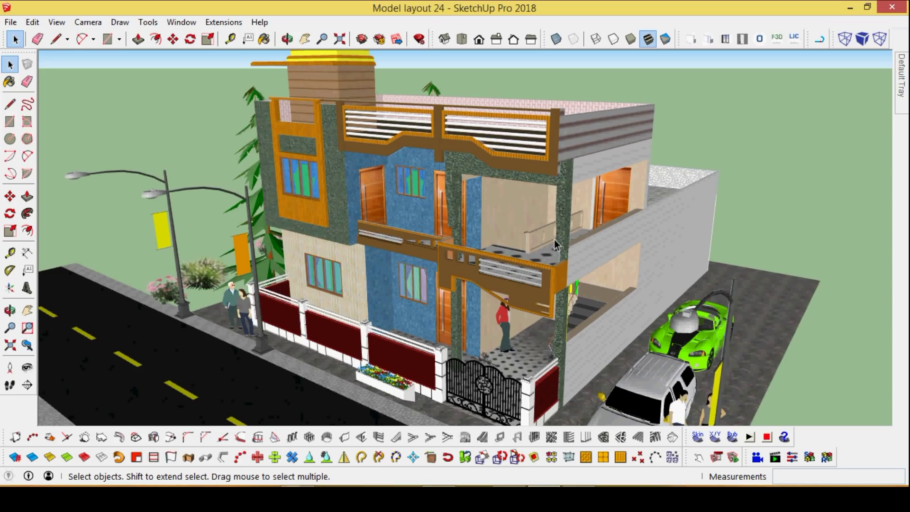
scroll(460, 222, "down", 2)
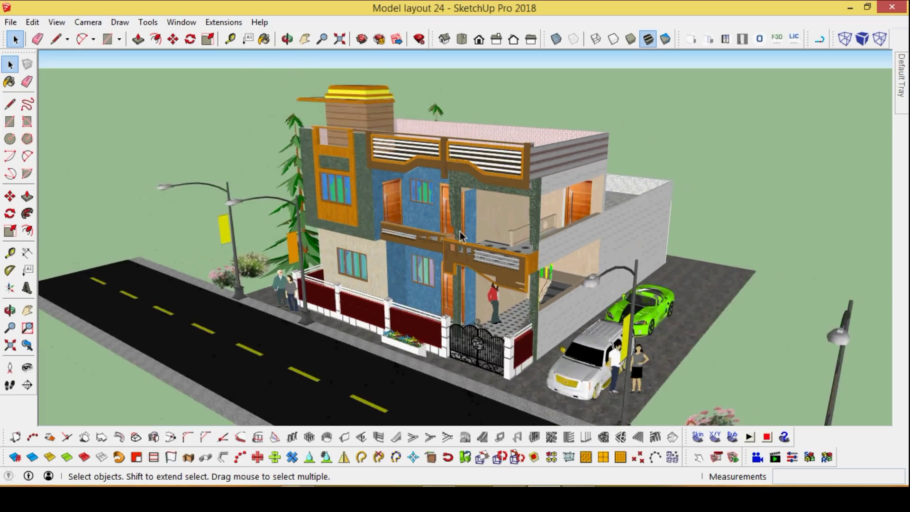
scroll(510, 251, "up", 3)
middle_click_drag(509, 252, 595, 294)
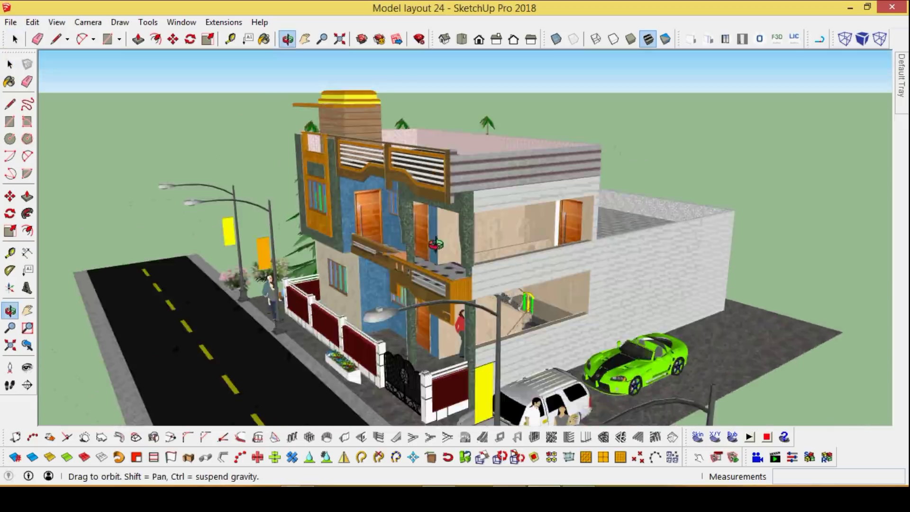
scroll(596, 293, "down", 3)
scroll(595, 294, "up", 3)
scroll(598, 146, "down", 3)
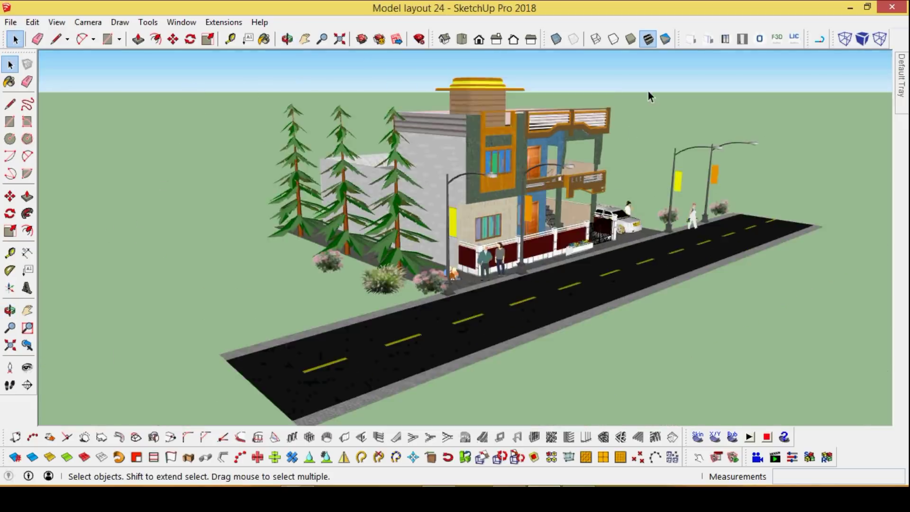
scroll(646, 84, "up", 3)
mouse_move(646, 85)
middle_mouse_down()
mouse_move(738, 284)
mouse_move(710, 303)
middle_mouse_up()
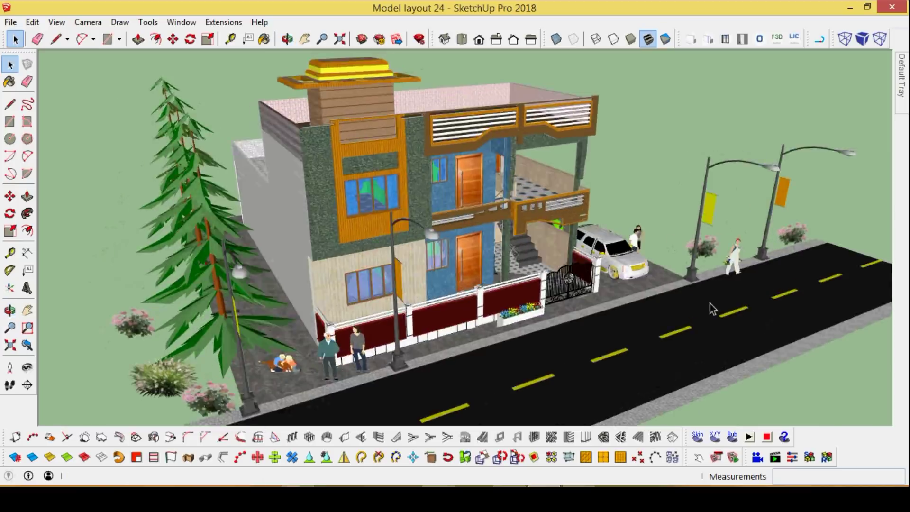
scroll(710, 303, "down", 2)
scroll(523, 145, "up", 2)
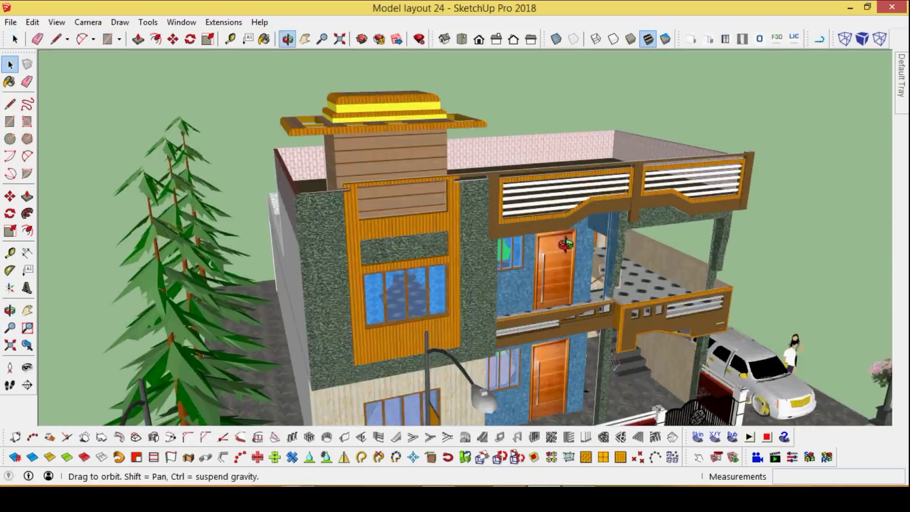
mouse_move(523, 145)
middle_mouse_down()
mouse_move(553, 196)
mouse_move(679, 255)
mouse_move(434, 226)
middle_mouse_up()
scroll(559, 191, "down", 2)
scroll(512, 233, "down", 2)
scroll(508, 251, "up", 1)
Step: Orbit and zoom in to a closer, more frontal view of the house
scroll(608, 263, "up", 2)
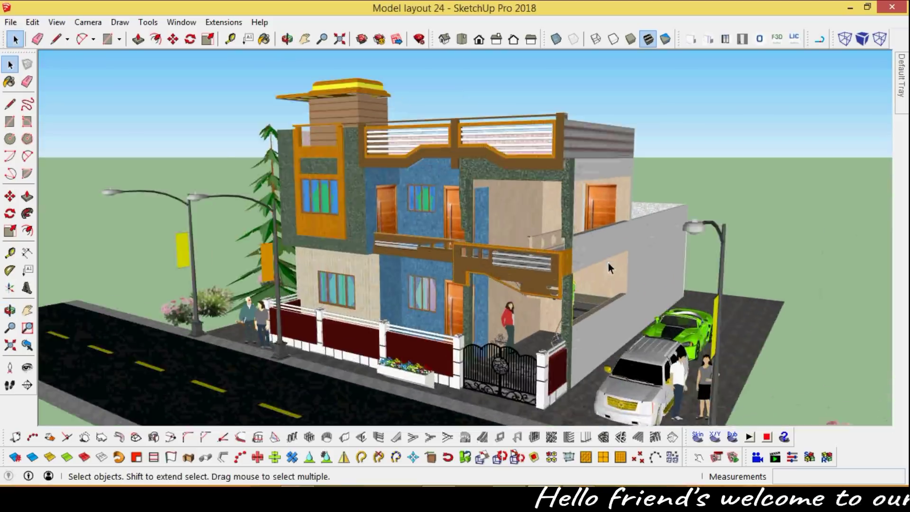
middle_click_drag(608, 262, 550, 265)
scroll(550, 265, "up", 2)
left_click_drag(549, 265, 616, 240)
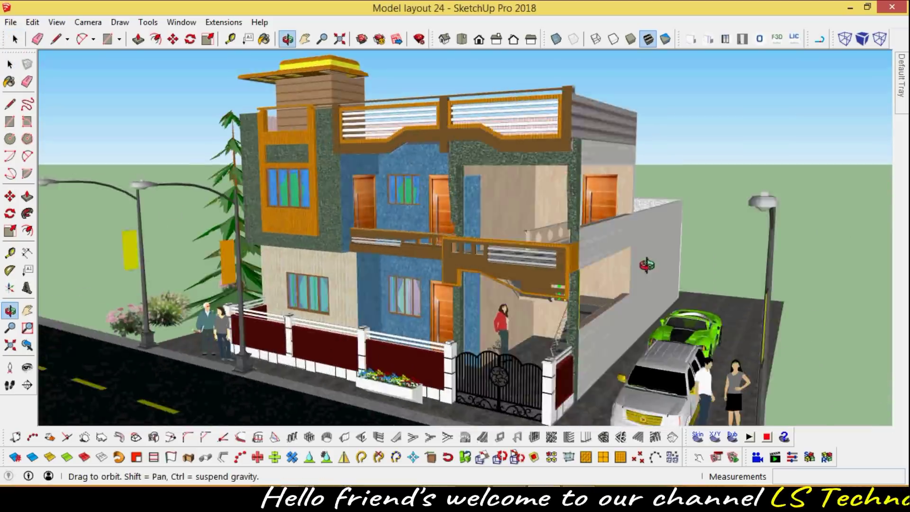
key("space")
scroll(485, 99, "up", 1)
scroll(485, 99, "down", 2)
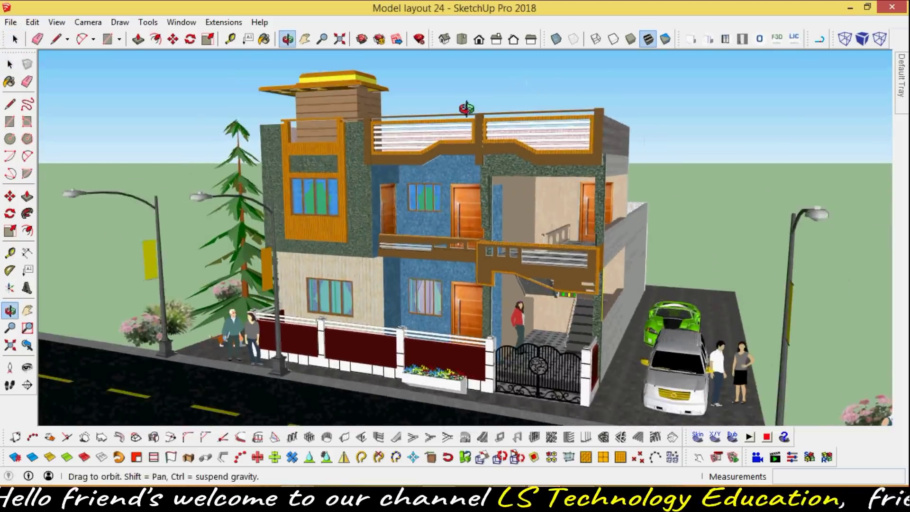
scroll(454, 235, "down", 1)
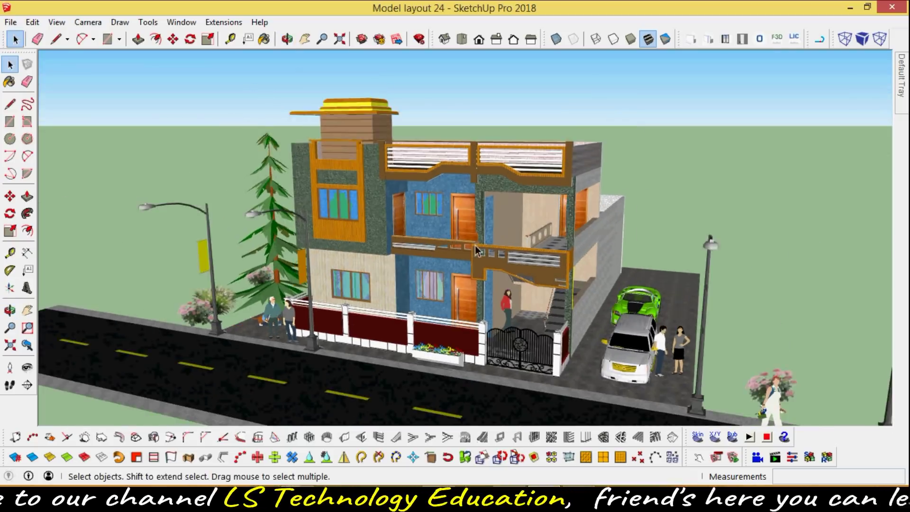
middle_click_drag(453, 235, 503, 243)
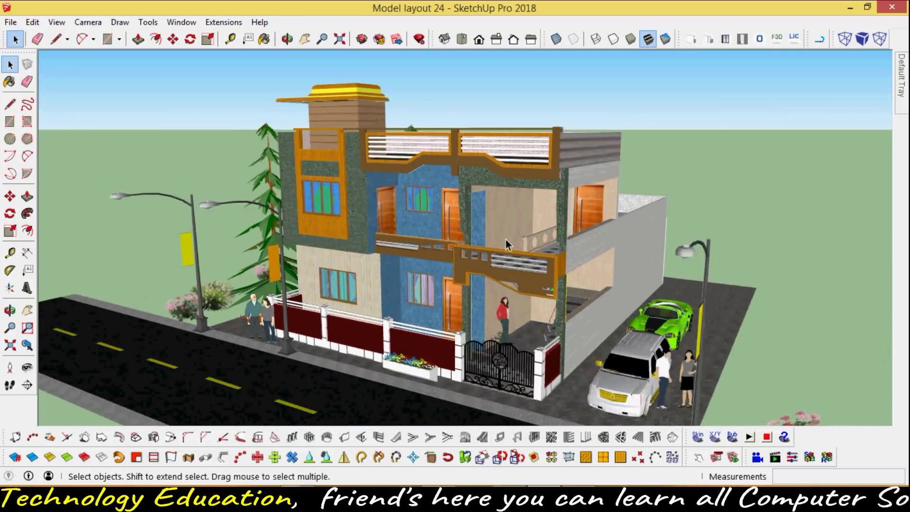
scroll(505, 240, "up", 1)
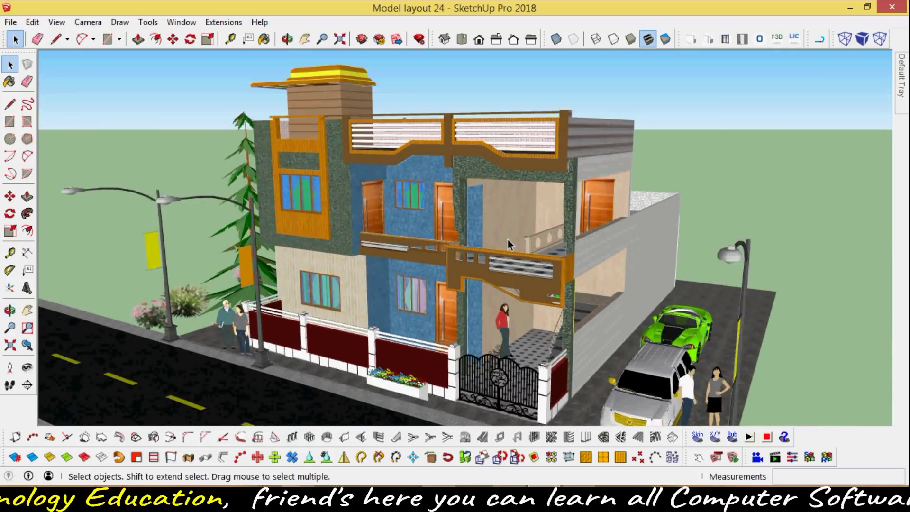
middle_click(496, 265)
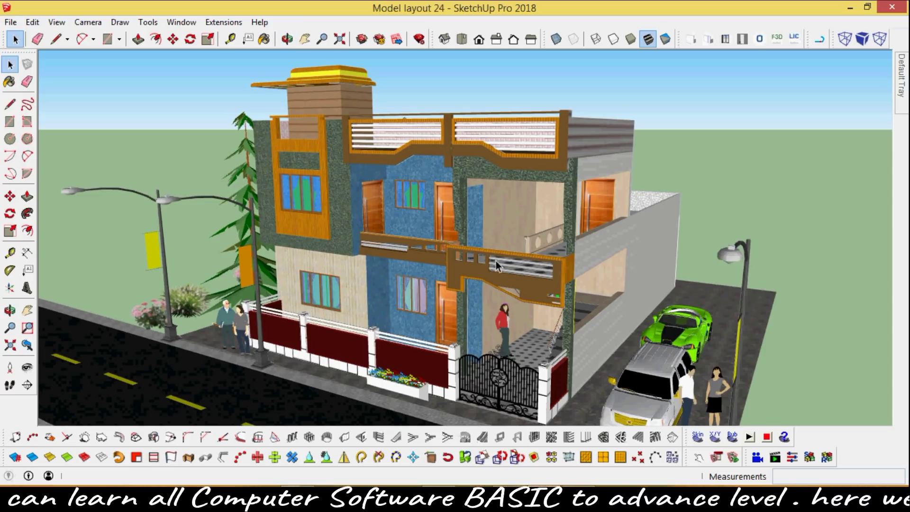
Step: Turn to a lower front-left corner view showing more of the street
middle_click_drag(609, 285, 589, 274)
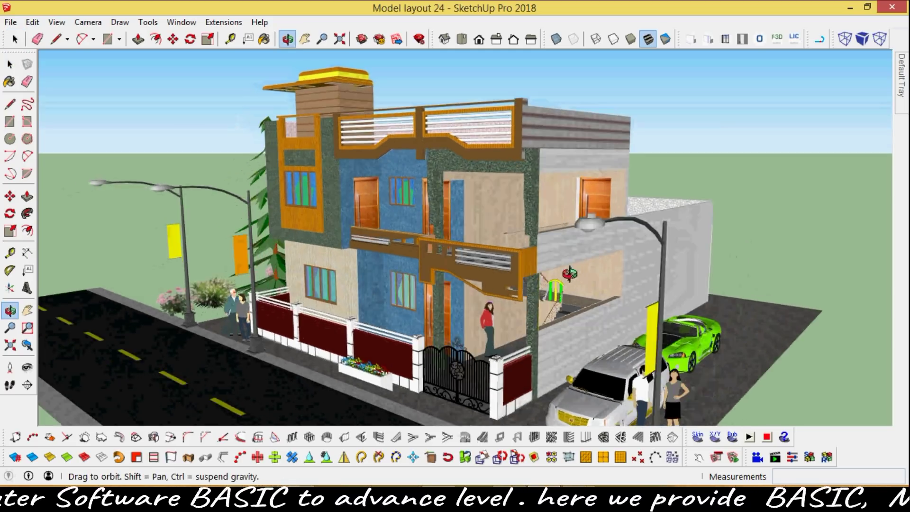
scroll(393, 109, "down", 2)
scroll(392, 106, "up", 3)
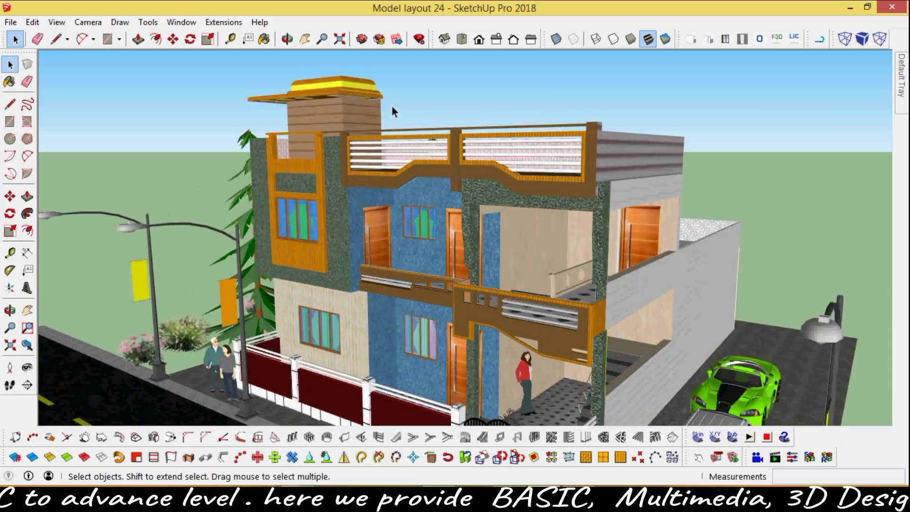
scroll(419, 162, "down", 1)
middle_click_drag(425, 278, 421, 262)
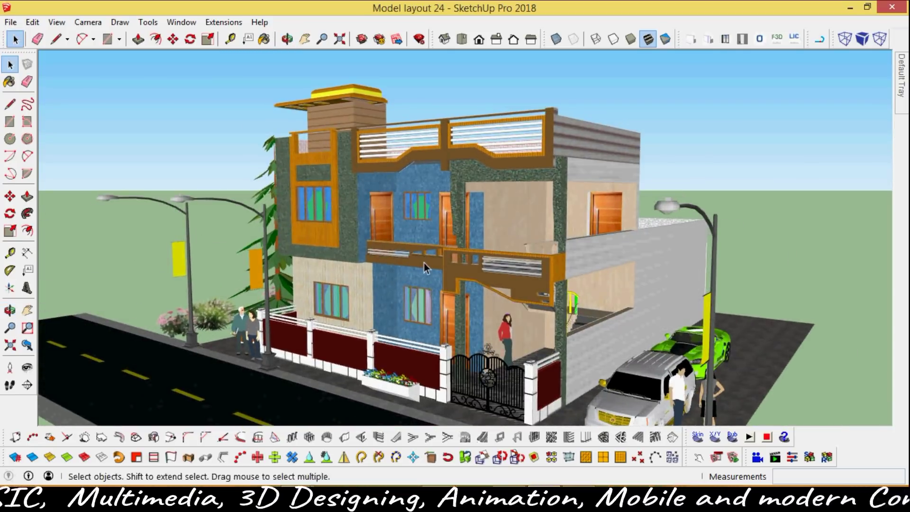
scroll(420, 262, "down", 2)
middle_click_drag(470, 255, 426, 284)
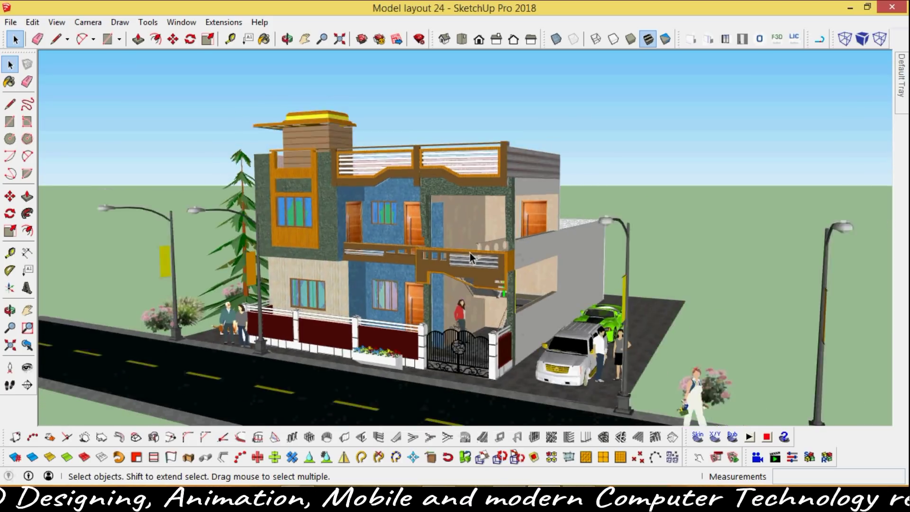
scroll(426, 284, "up", 1)
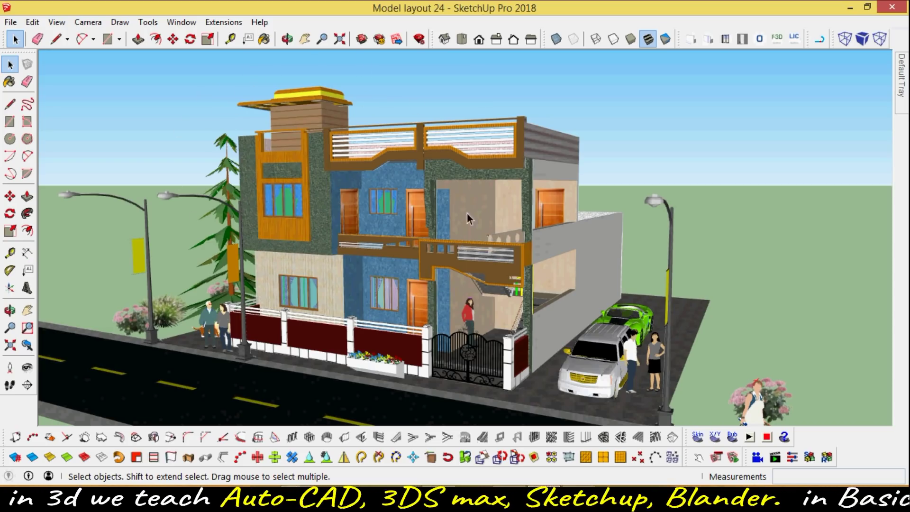
scroll(441, 276, "down", 1)
scroll(374, 295, "up", 1)
scroll(374, 294, "up", 1)
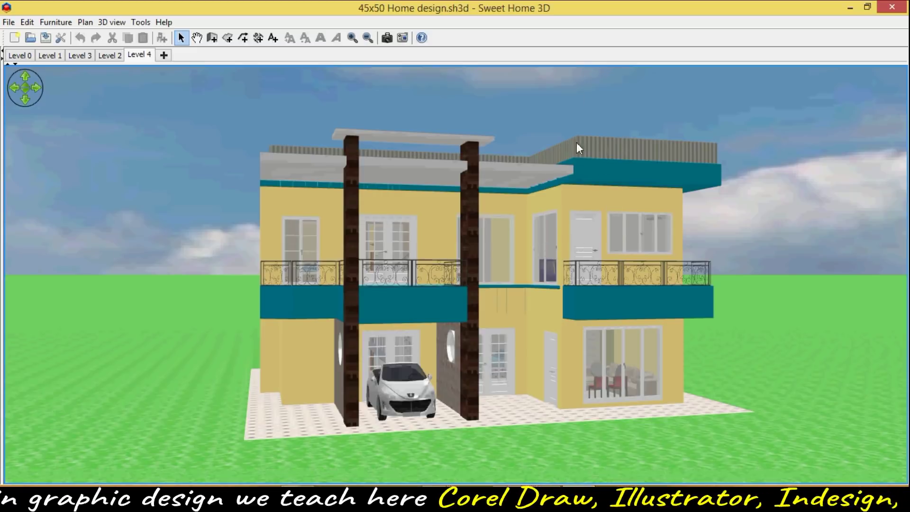
Step: Orbit the 45x50 house from a top-down view down to ground level
left_click_drag(577, 145, 482, 101)
mouse_move(516, 299)
left_mouse_down()
mouse_move(592, 188)
mouse_move(555, 327)
left_mouse_up()
mouse_move(579, 227)
left_mouse_down()
mouse_move(697, 203)
mouse_move(544, 254)
mouse_move(408, 263)
mouse_move(581, 283)
mouse_move(639, 266)
mouse_move(521, 285)
mouse_move(650, 285)
mouse_move(638, 291)
left_mouse_up()
Step: Circle from the back wall round to the front and reveal the furniture catalogue
mouse_move(542, 292)
left_mouse_down()
mouse_move(327, 287)
mouse_move(410, 284)
mouse_move(436, 202)
mouse_move(550, 230)
mouse_move(562, 253)
mouse_move(372, 239)
mouse_move(293, 218)
mouse_move(460, 231)
mouse_move(461, 254)
mouse_move(461, 222)
left_mouse_up()
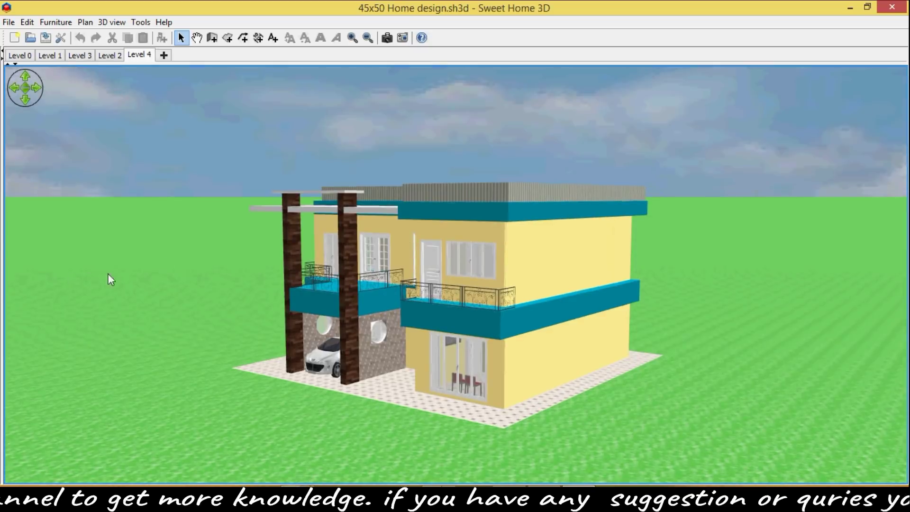
left_click_drag(6, 231, 11, 231)
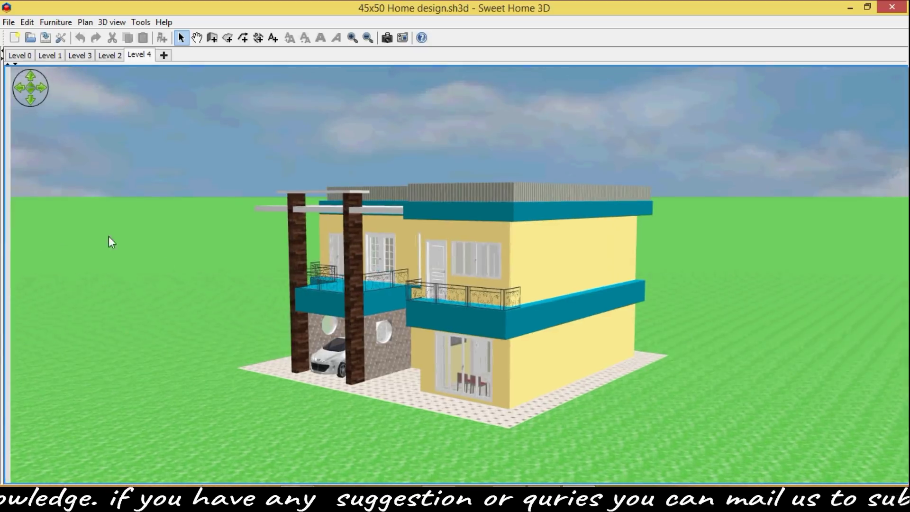
left_click_drag(109, 242, 163, 242)
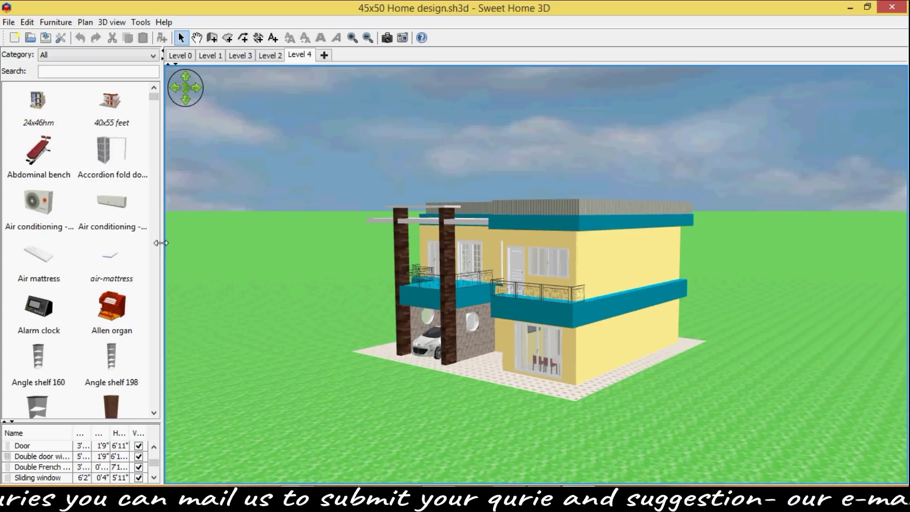
left_click_drag(166, 241, 221, 244)
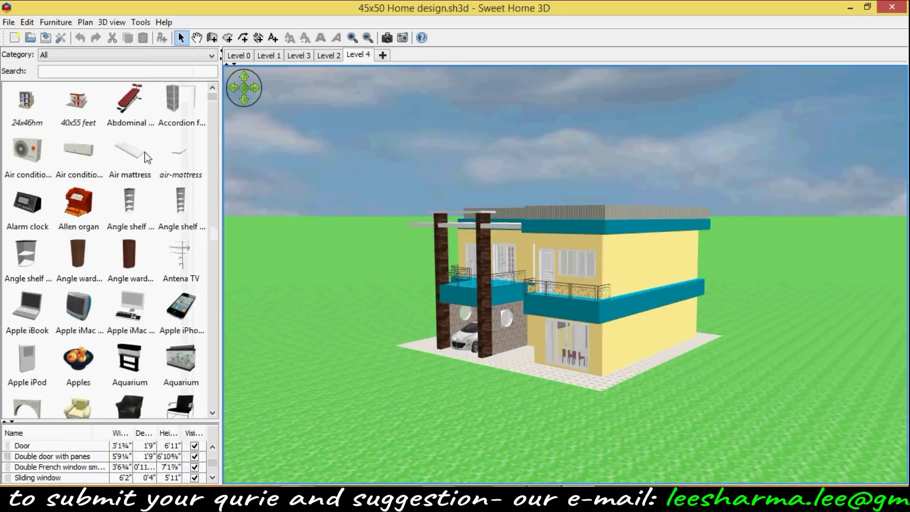
left_click_drag(212, 97, 217, 251)
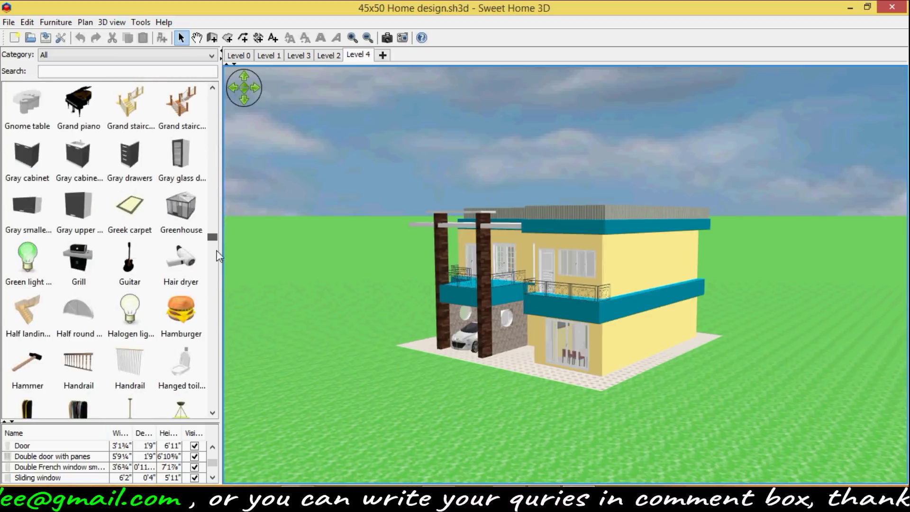
scroll(207, 210, "down", 5)
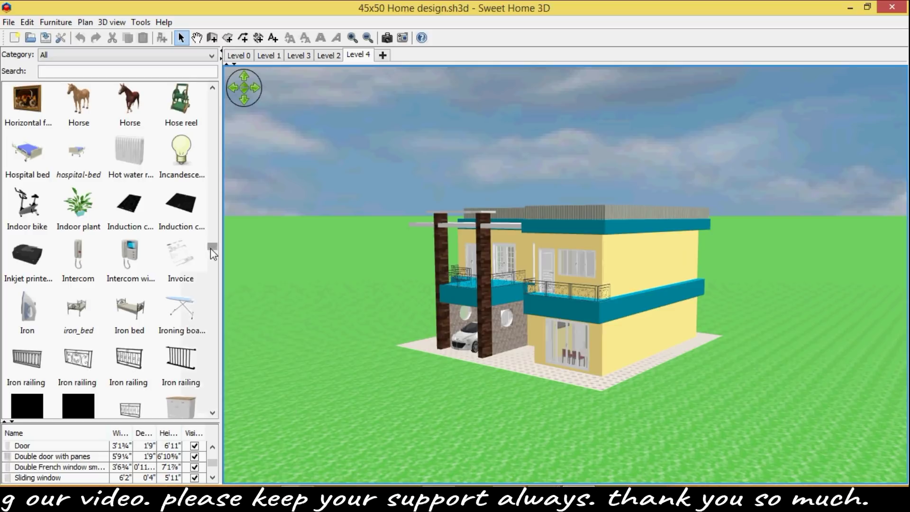
left_click_drag(214, 249, 212, 214)
left_click_drag(214, 241, 213, 120)
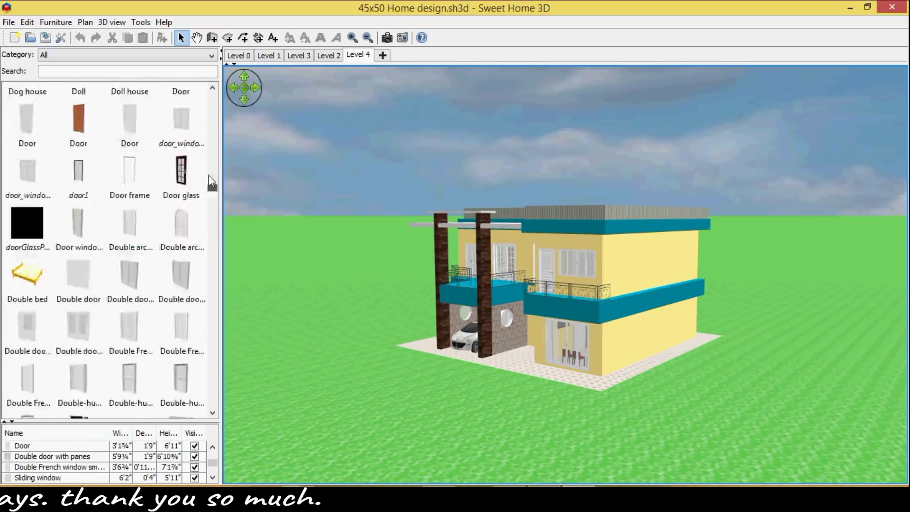
left_click_drag(220, 161, 3, 179)
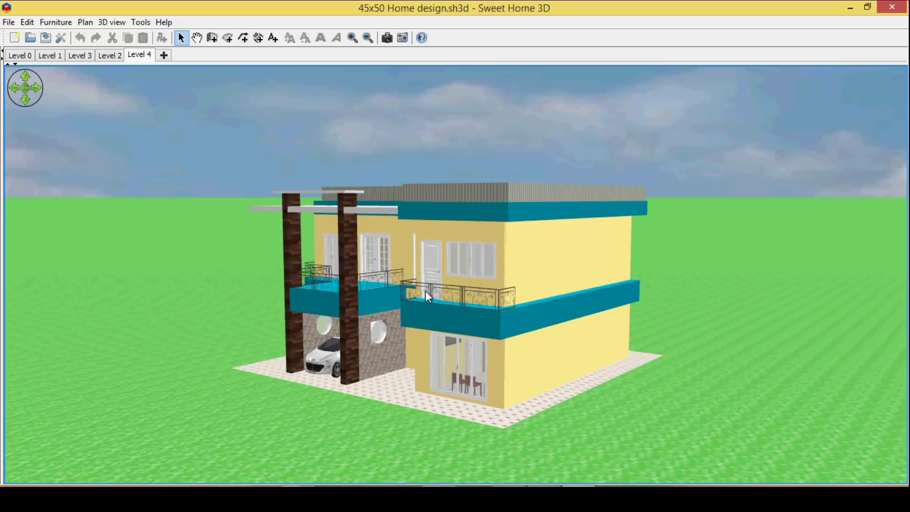
Step: Orbit round to the carport front, then up to a higher front-left view of the roof
mouse_move(427, 295)
left_mouse_down()
mouse_move(598, 306)
mouse_move(471, 183)
mouse_move(564, 243)
mouse_move(550, 273)
mouse_move(485, 202)
mouse_move(371, 204)
mouse_move(399, 244)
mouse_move(349, 263)
mouse_move(366, 272)
mouse_move(526, 274)
mouse_move(532, 257)
mouse_move(526, 265)
left_mouse_up()
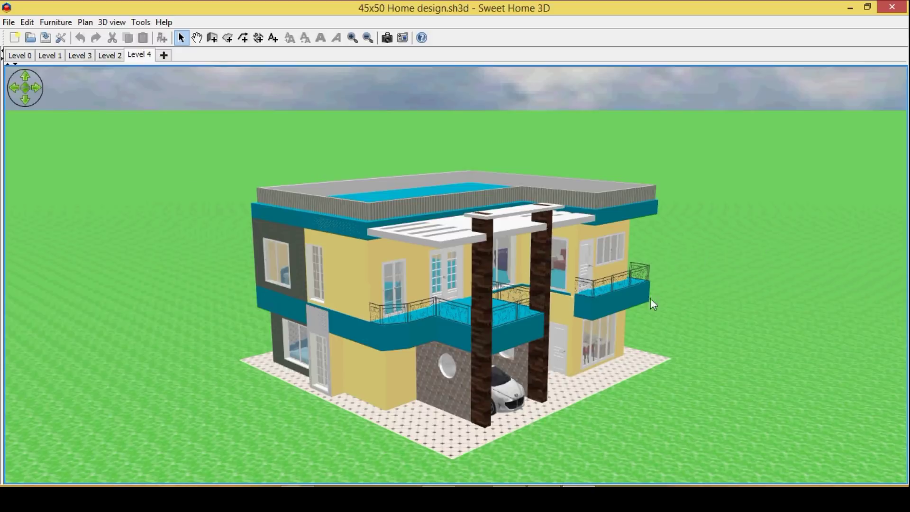
mouse_move(612, 342)
left_mouse_down()
mouse_move(611, 333)
mouse_move(643, 351)
mouse_move(655, 372)
mouse_move(613, 357)
mouse_move(430, 349)
mouse_move(423, 374)
mouse_move(449, 345)
mouse_move(458, 272)
mouse_move(474, 327)
mouse_move(496, 303)
left_mouse_up()
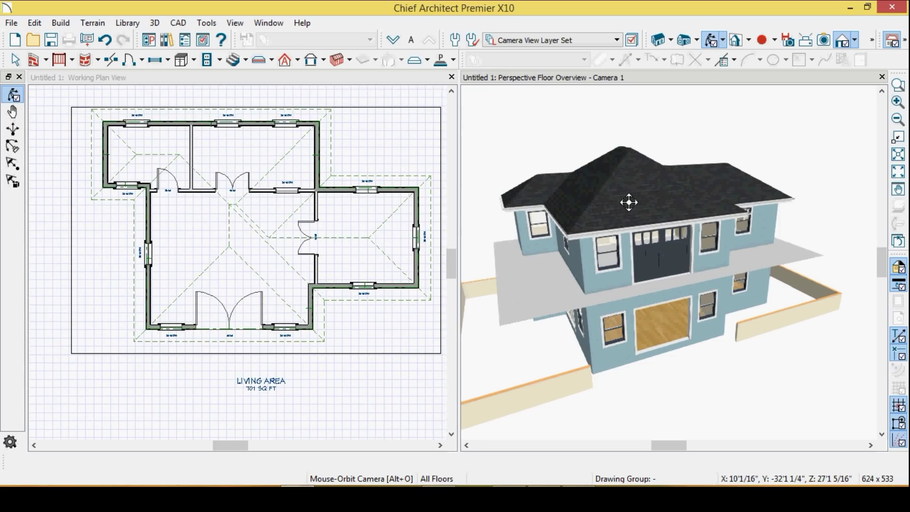
Step: Orbit the blue house from near-frontal, low, and side angles to a front corner view
mouse_move(657, 257)
left_mouse_down()
mouse_move(686, 256)
mouse_move(755, 209)
mouse_move(704, 246)
mouse_move(567, 213)
mouse_move(556, 253)
mouse_move(751, 265)
mouse_move(667, 246)
left_mouse_up()
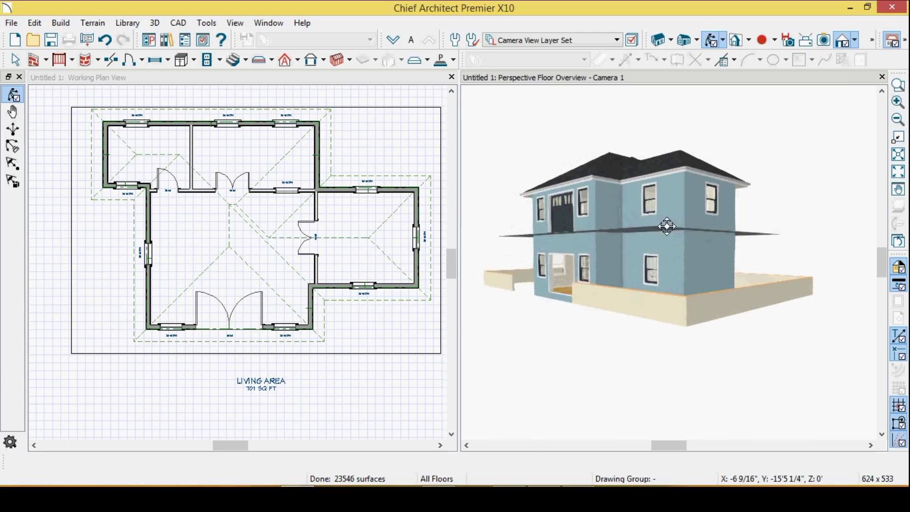
mouse_move(666, 246)
left_mouse_down()
mouse_move(668, 185)
mouse_move(620, 250)
left_mouse_up()
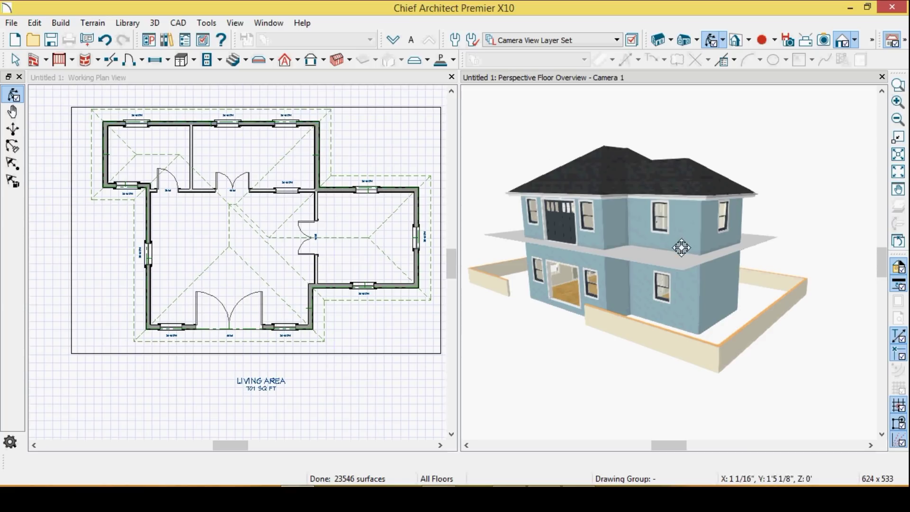
left_click_drag(682, 247, 458, 107)
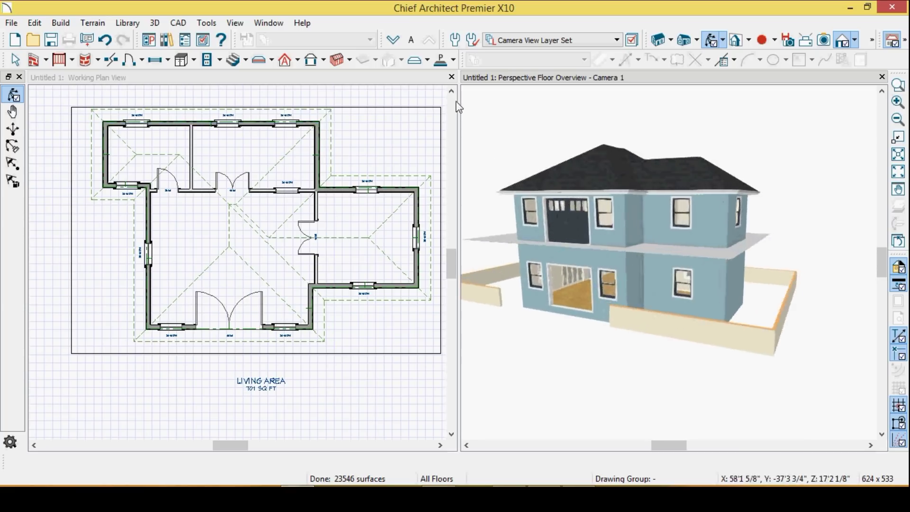
left_click_drag(660, 213, 647, 229)
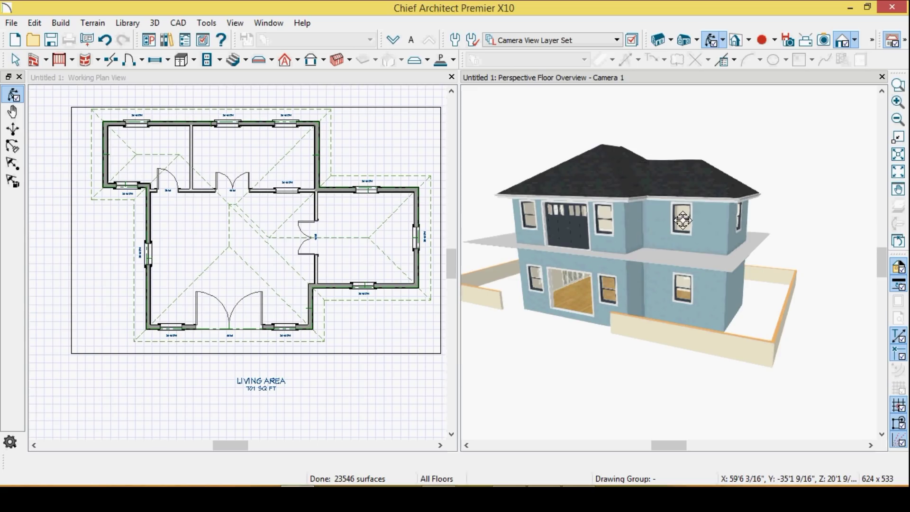
Step: Zoom in and orbit the blue house's right and left sides, ending high over the roof
scroll(683, 220, "down", 3)
scroll(637, 229, "up", 2)
scroll(639, 229, "up", 2)
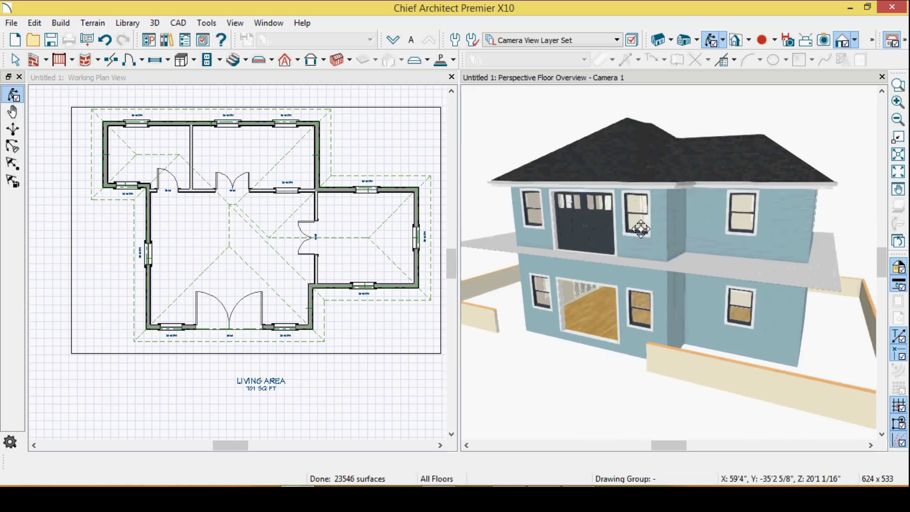
left_click_drag(742, 265, 717, 263)
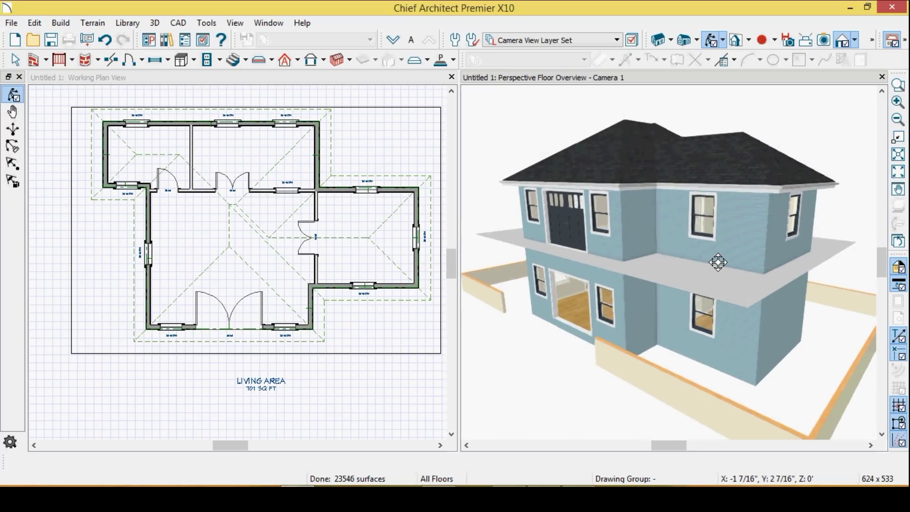
mouse_move(733, 247)
left_mouse_down()
mouse_move(726, 224)
mouse_move(730, 275)
left_mouse_up()
mouse_move(678, 294)
left_mouse_down()
mouse_move(696, 265)
mouse_move(728, 293)
mouse_move(742, 274)
left_mouse_up()
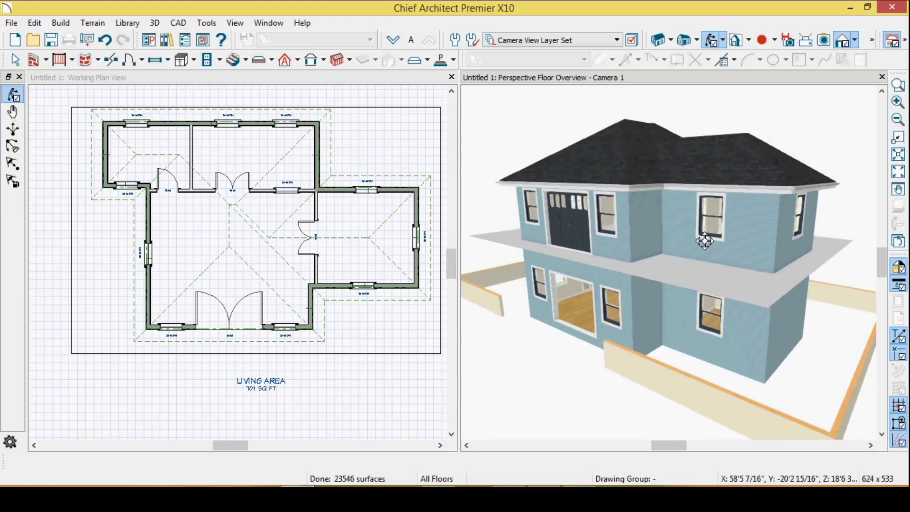
mouse_move(775, 264)
left_mouse_down()
mouse_move(711, 237)
mouse_move(697, 270)
mouse_move(737, 291)
mouse_move(538, 255)
mouse_move(611, 200)
left_mouse_up()
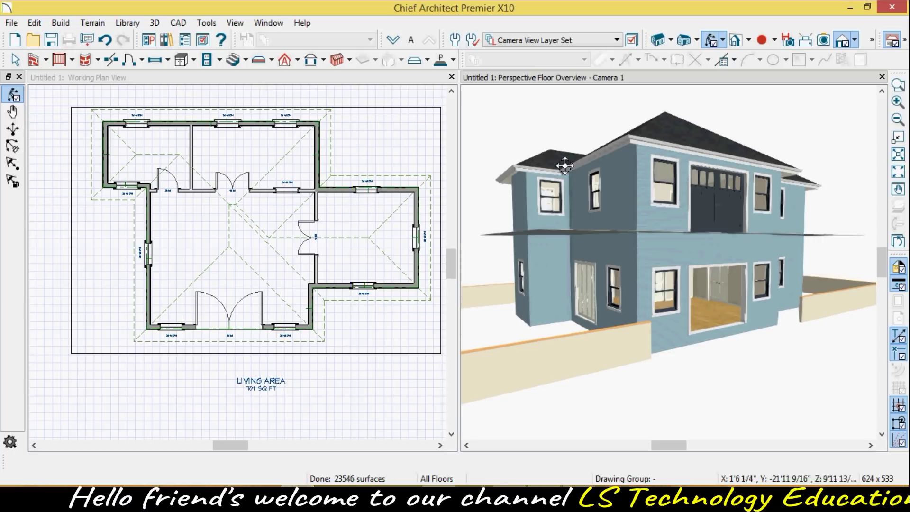
mouse_move(657, 149)
left_mouse_down()
mouse_move(672, 168)
mouse_move(664, 168)
left_mouse_up()
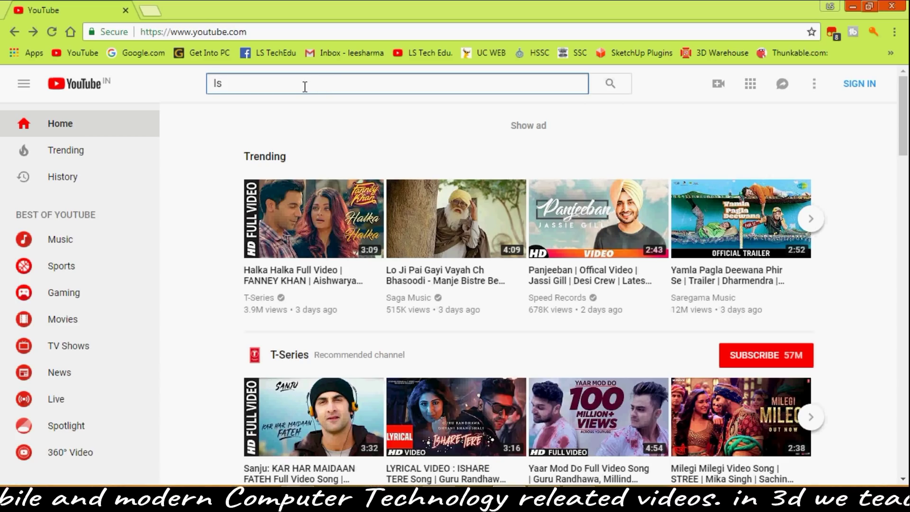
Step: Search YouTube for 'ls technology education' and open the LS Technology Education channel
type("tech")
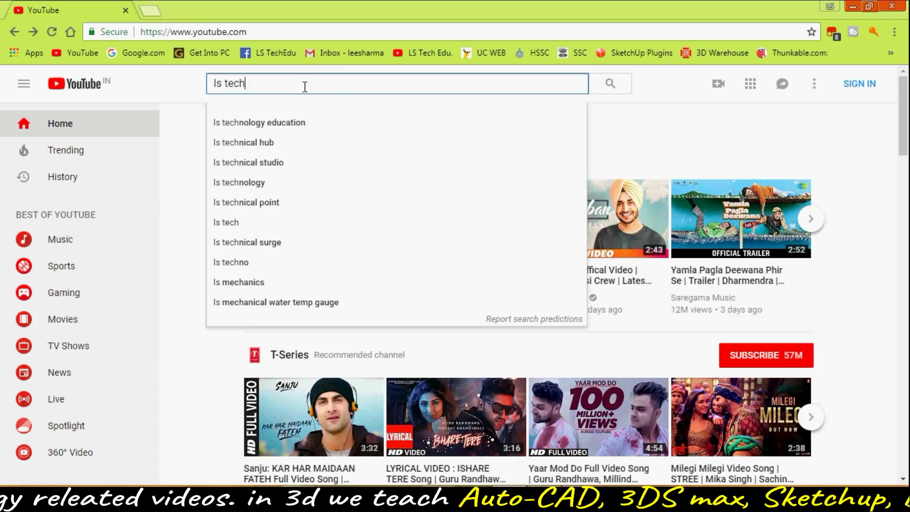
left_click(240, 125)
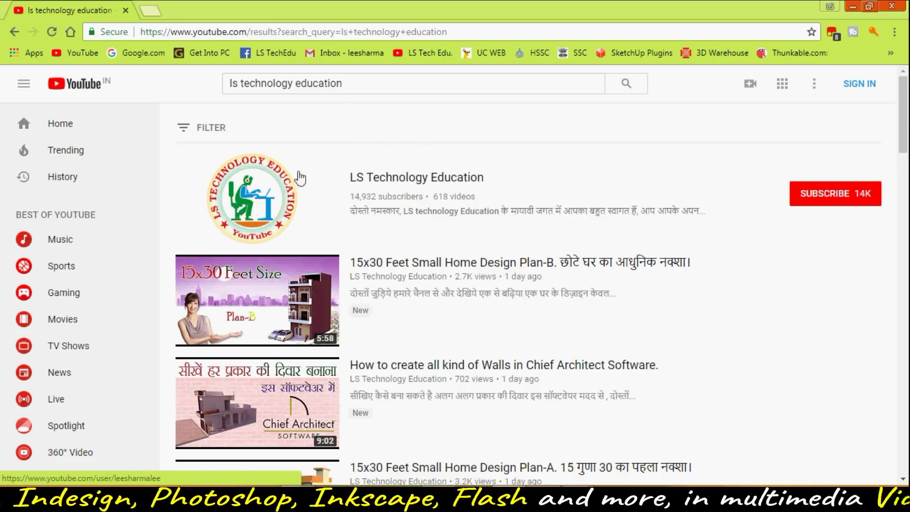
left_click(256, 185)
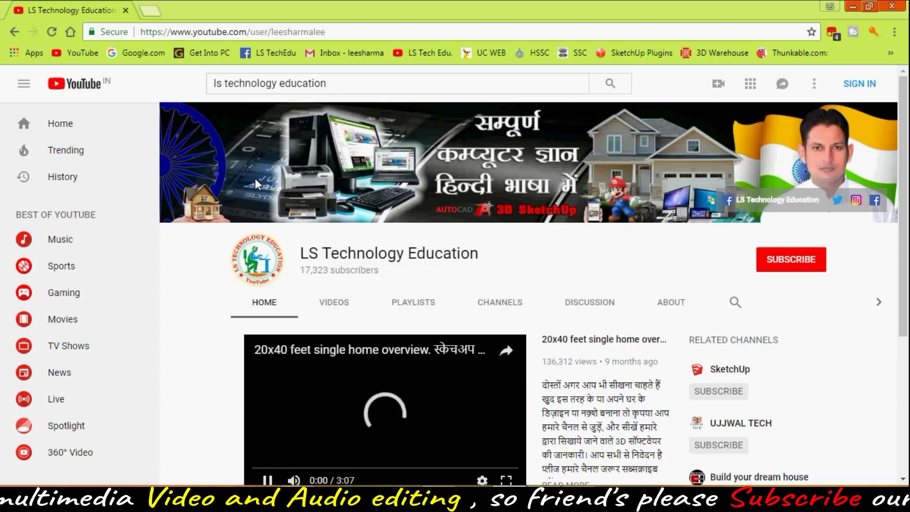
Step: Show the LS Technology Education channel's playlists, such as Modern Home and Villa Designs
scroll(401, 275, "down", 1)
left_click_drag(299, 243, 402, 275)
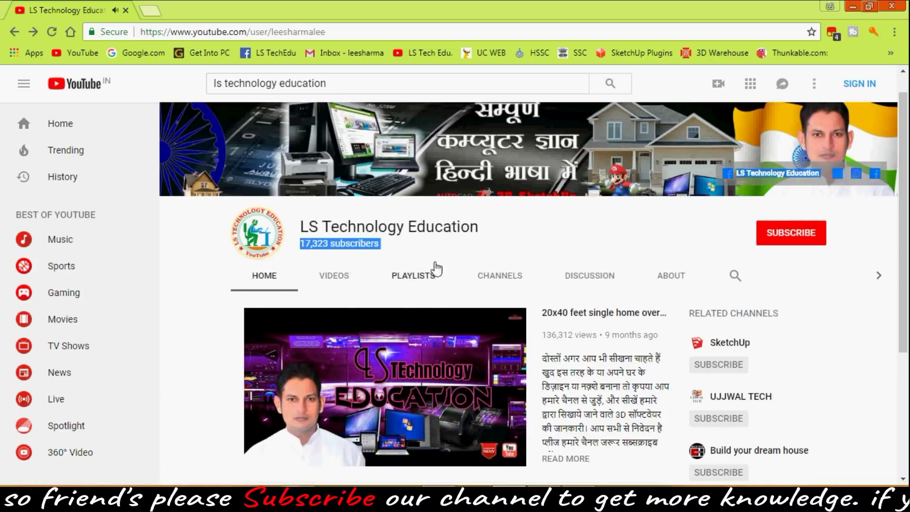
left_click(416, 279)
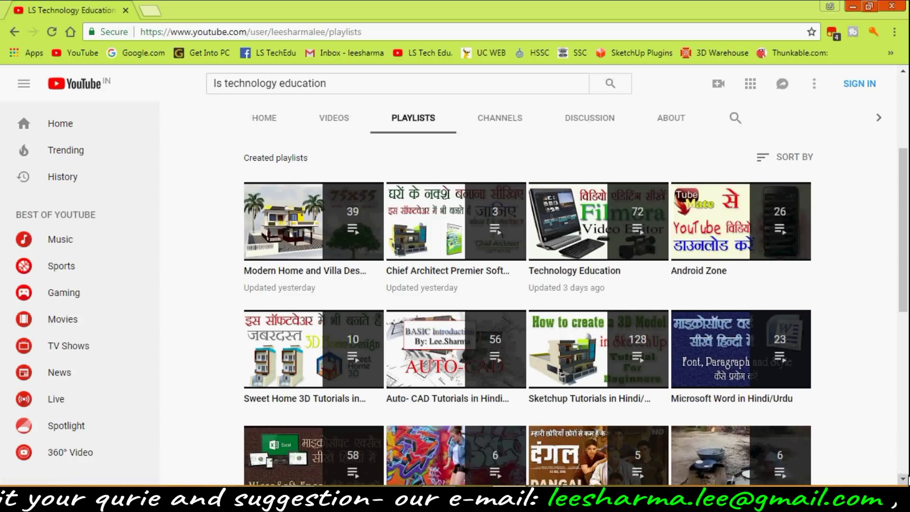
scroll(905, 481, "down", 1)
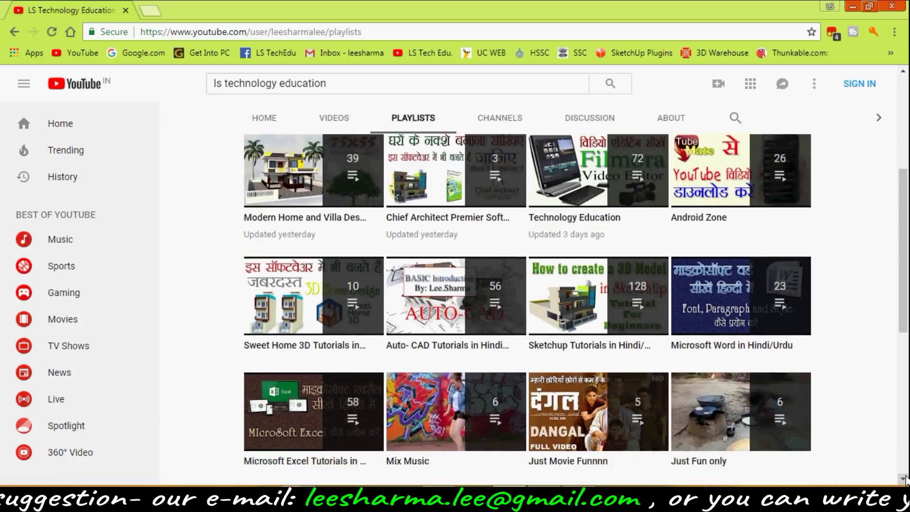
scroll(904, 480, "down", 1)
scroll(905, 479, "down", 2)
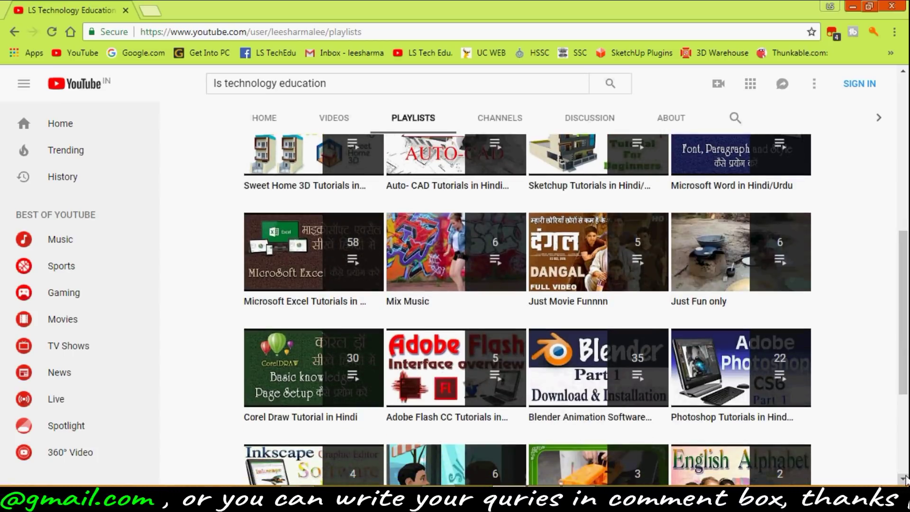
left_click(905, 478)
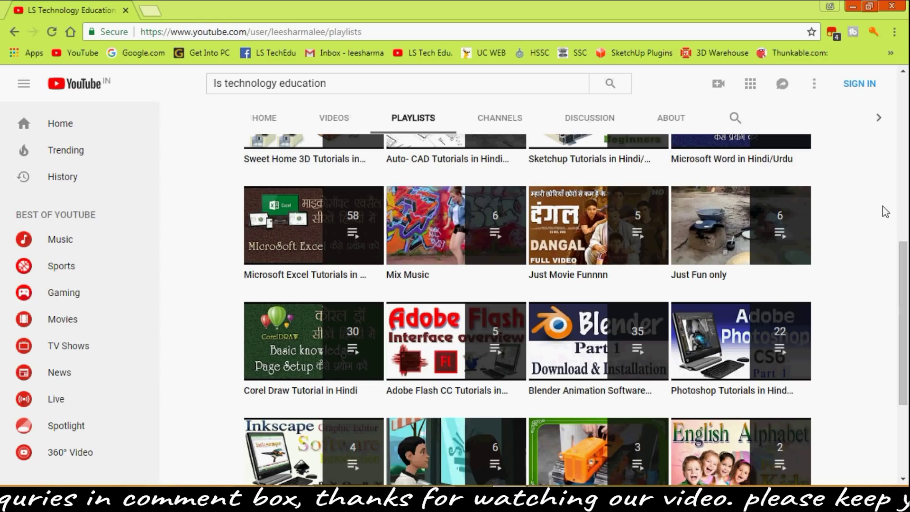
left_click(905, 72)
left_click(904, 71)
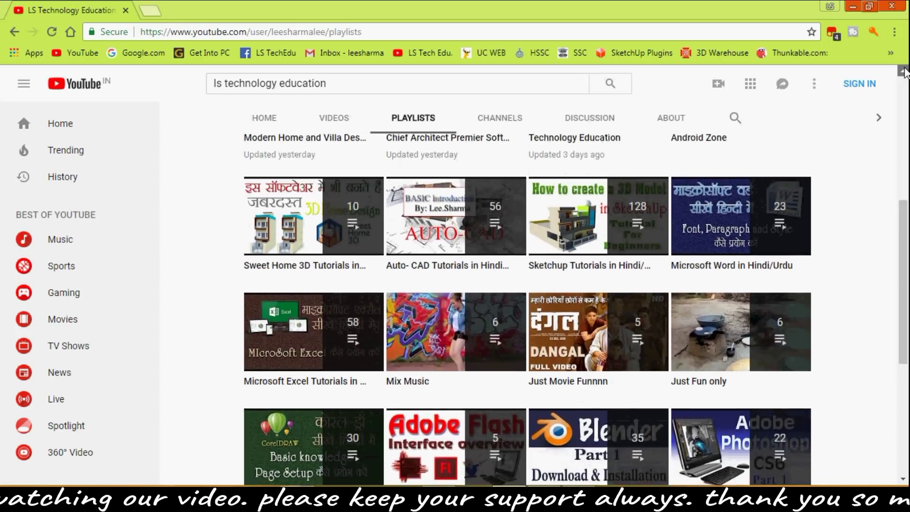
left_click(905, 72)
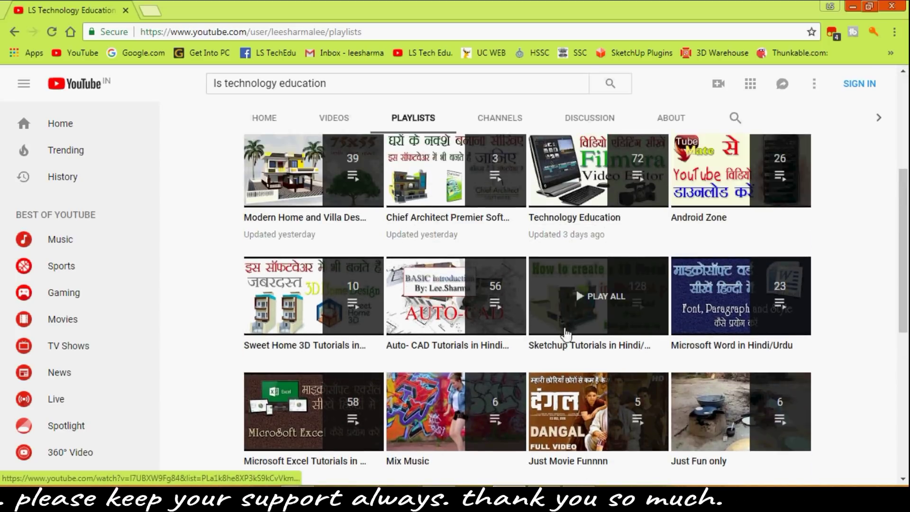